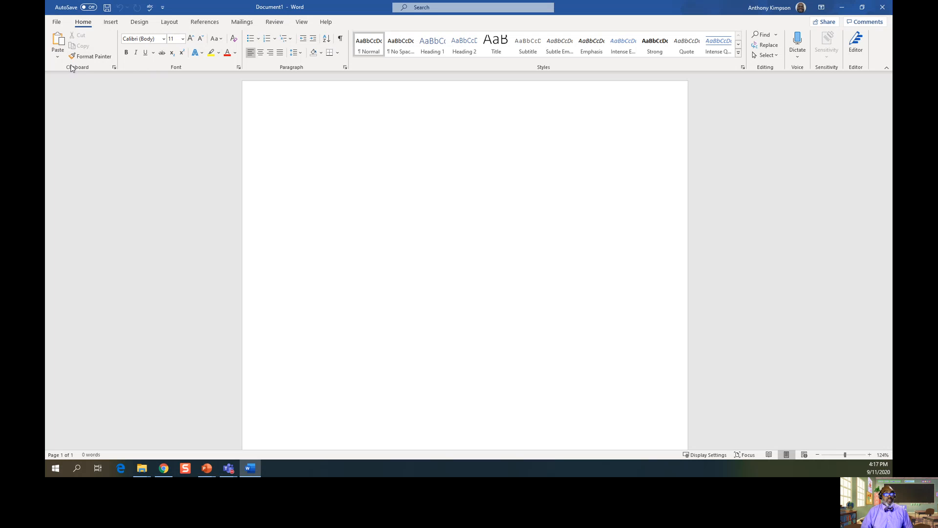
Browse the Insert and Design tabs, open and close the Themes gallery, then view Layout.
click(109, 23)
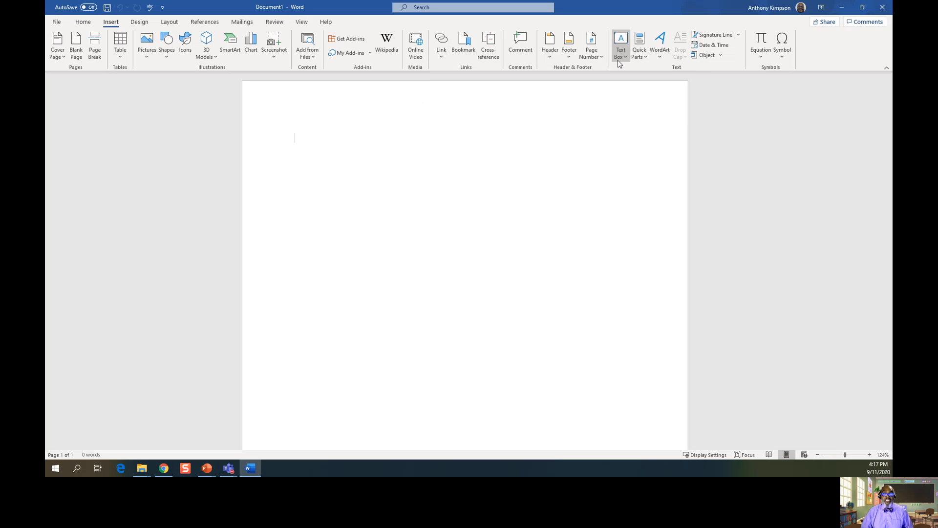
click(138, 23)
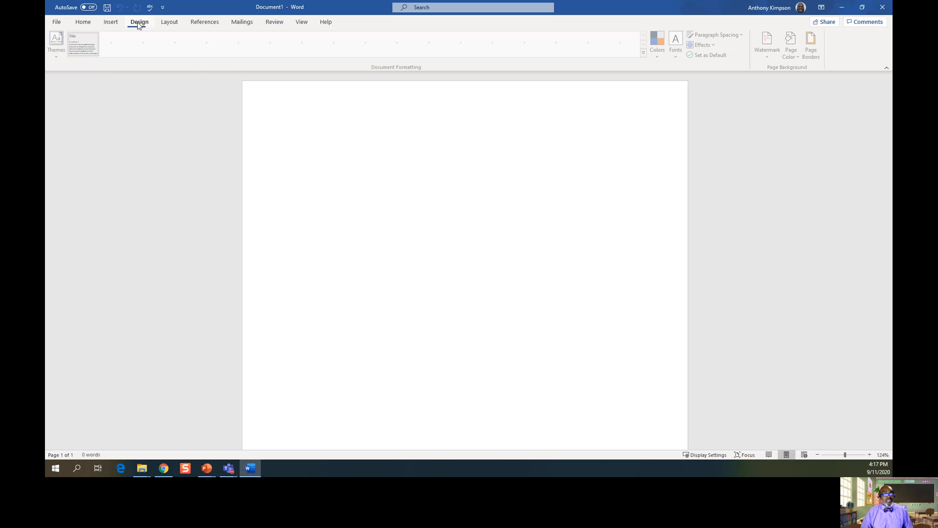
click(52, 54)
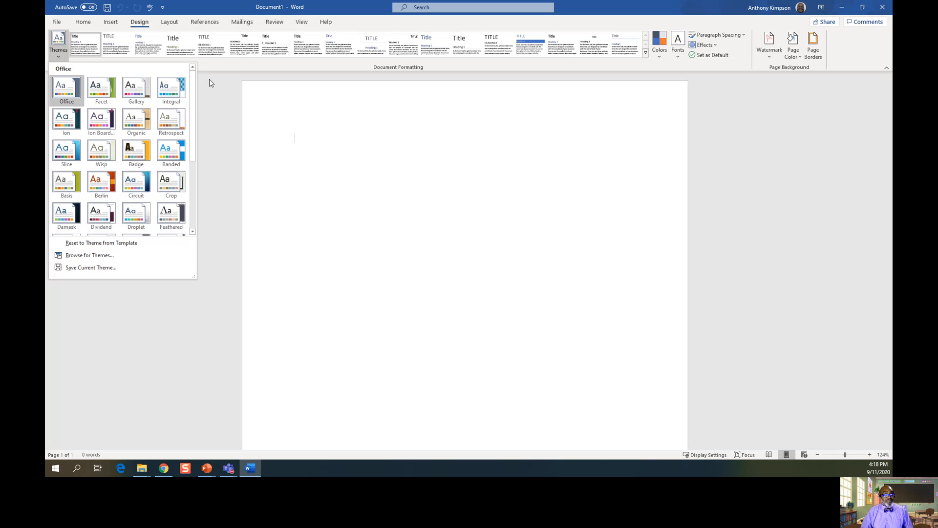
click(222, 102)
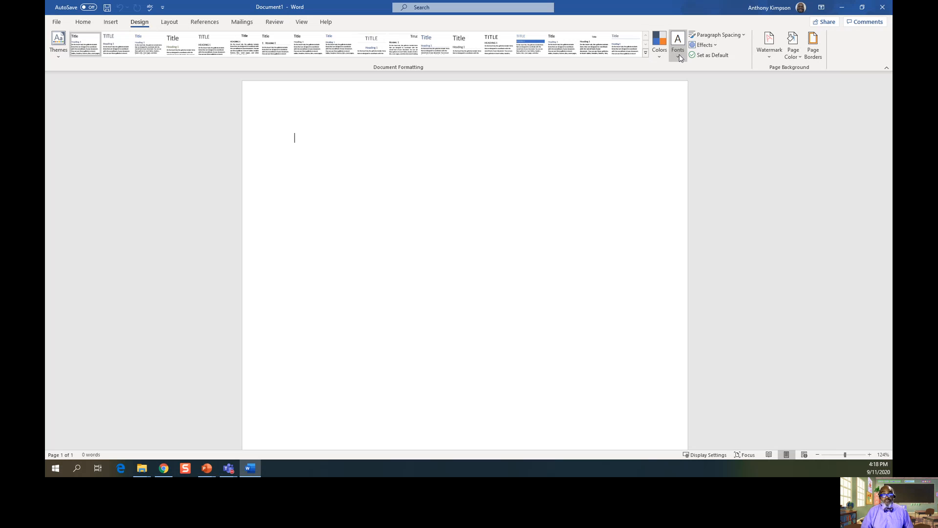
click(170, 23)
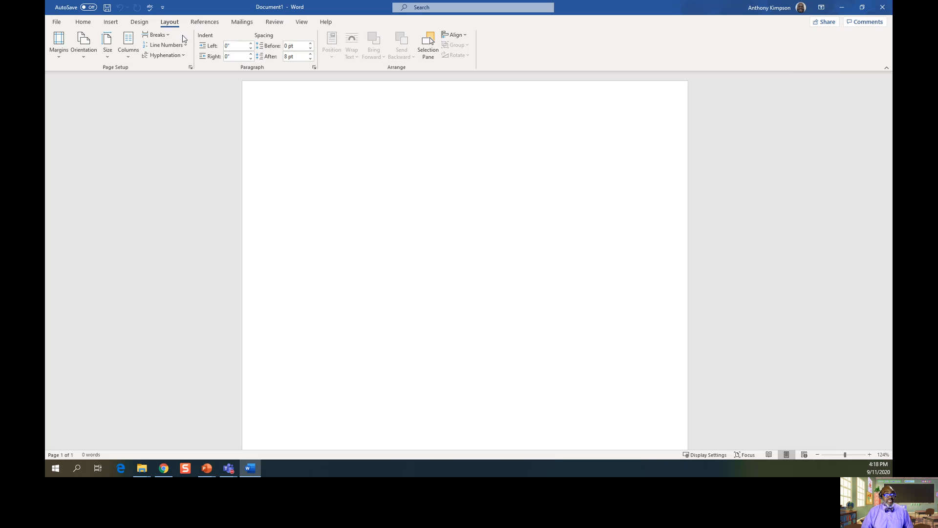
Browse the References, Mailings, Review, View and Help tabs, then return to Home.
click(203, 25)
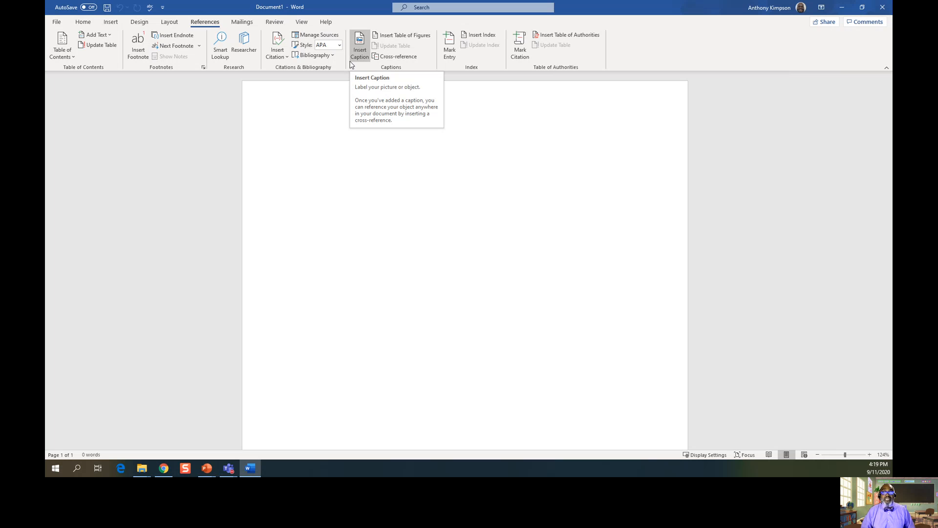
click(240, 23)
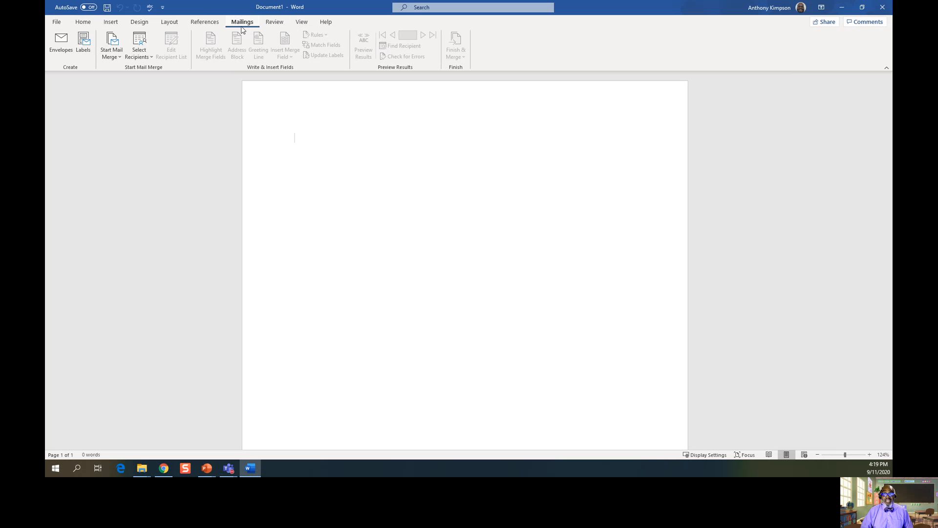
click(277, 25)
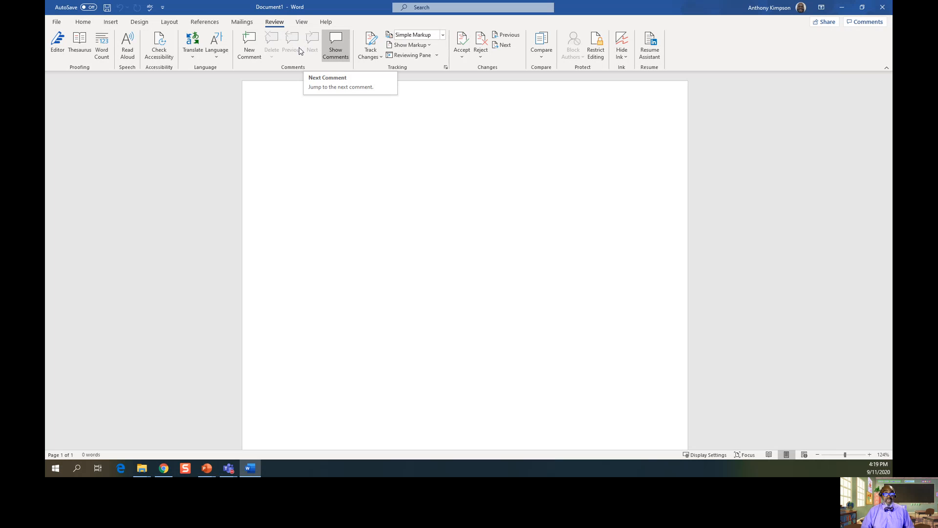
click(303, 25)
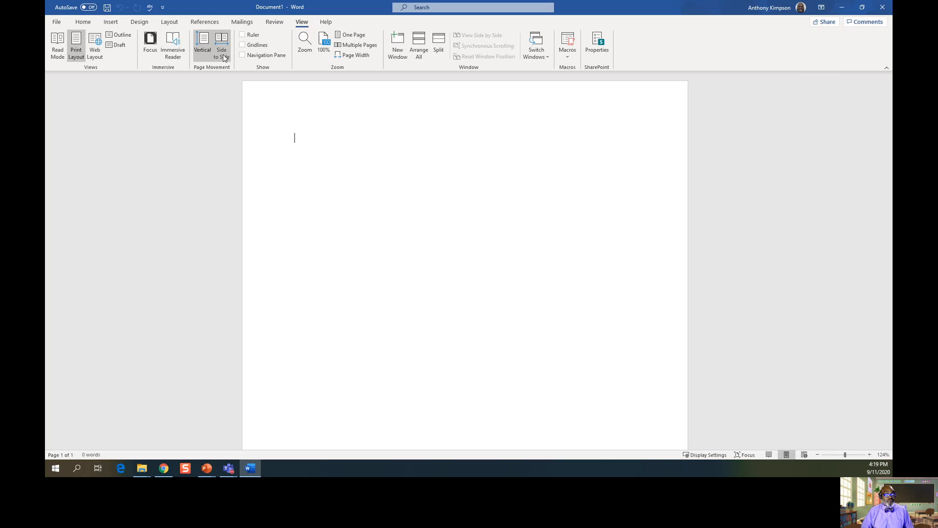
click(324, 23)
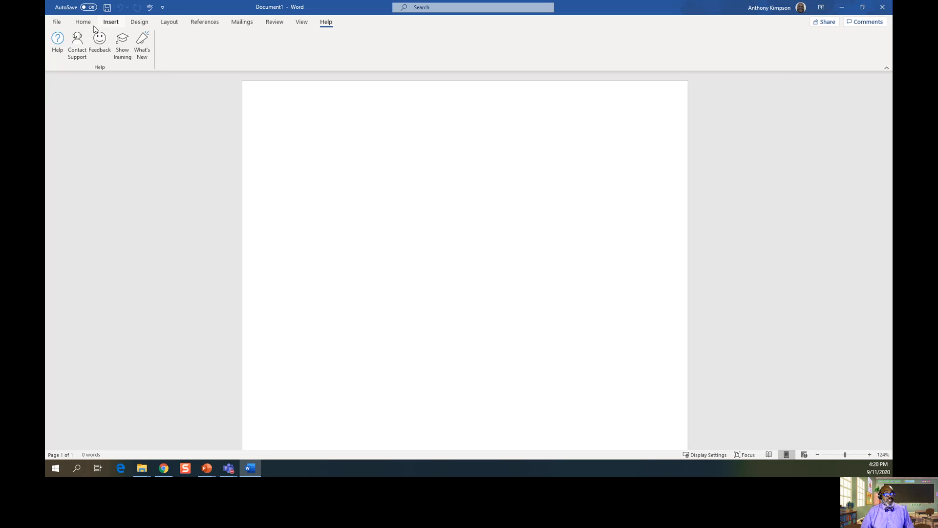
click(81, 22)
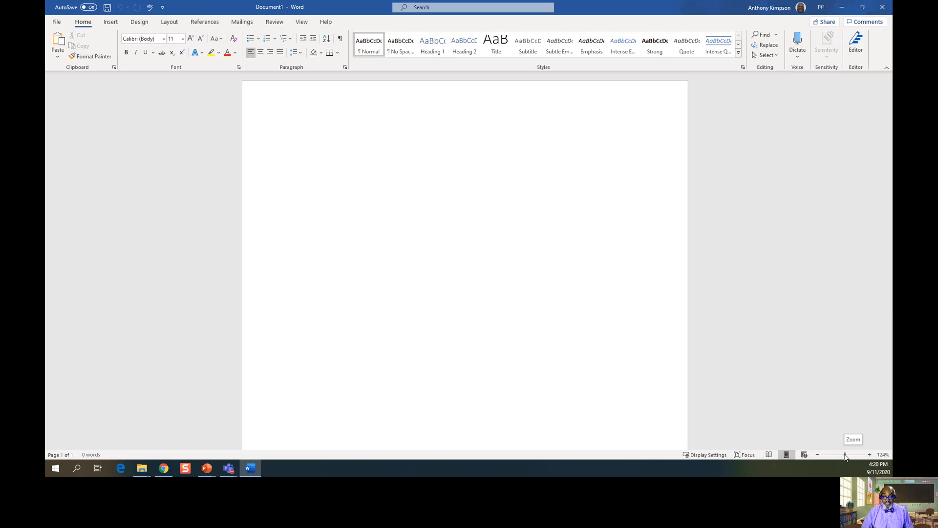
Zoom the page to 100% with the status-bar slider and return to the Home tab.
drag(846, 456, 845, 457)
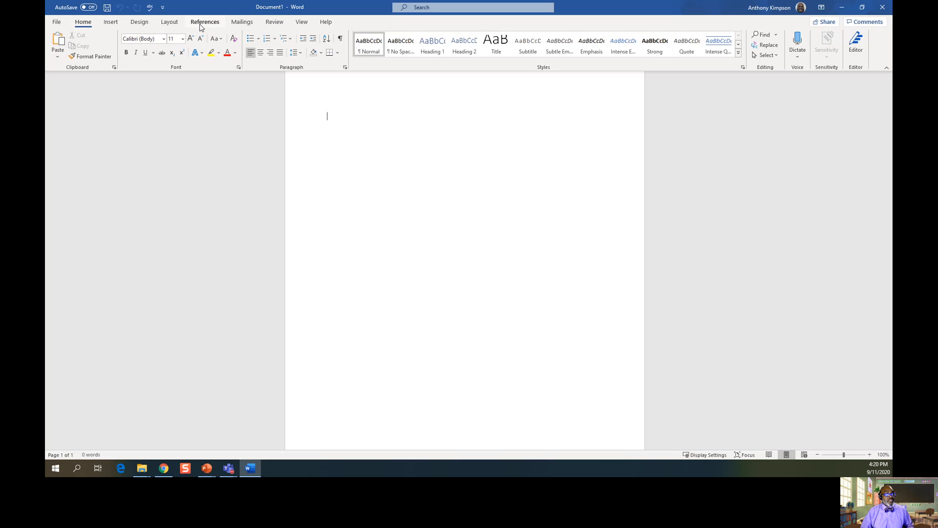
click(111, 22)
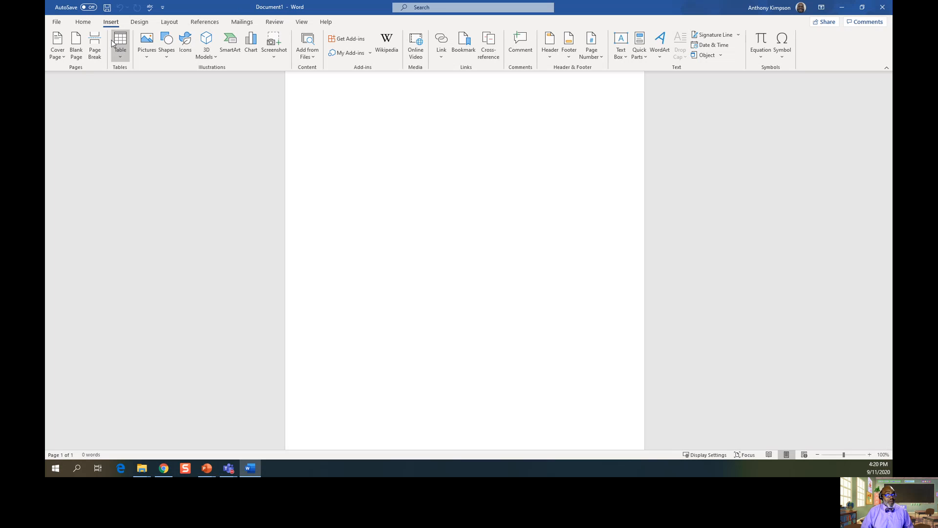
click(78, 22)
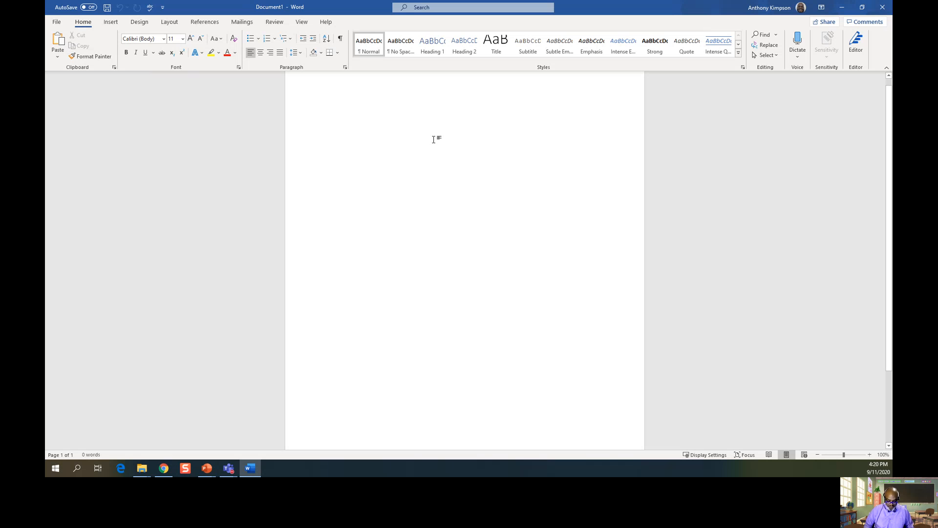
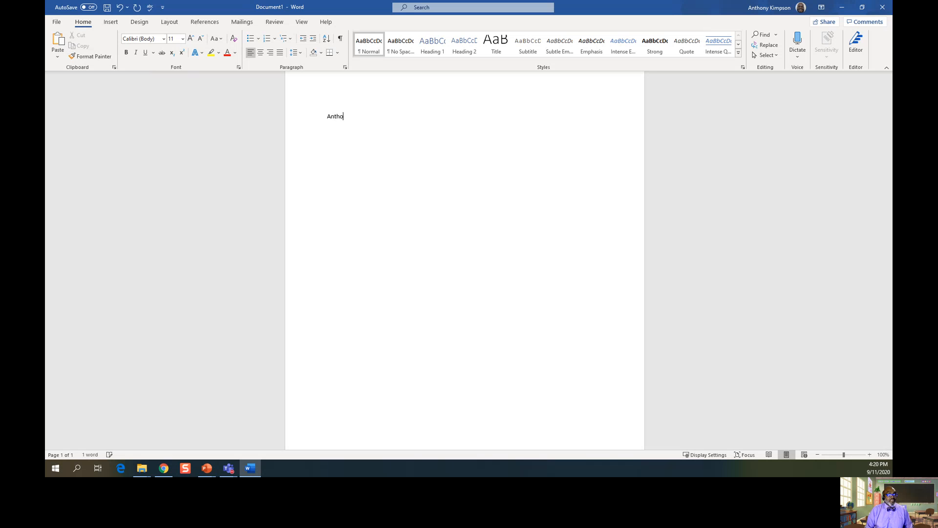
Type the author's full name, then 'I like turtles.' two lines below, and select the name.
text(.)
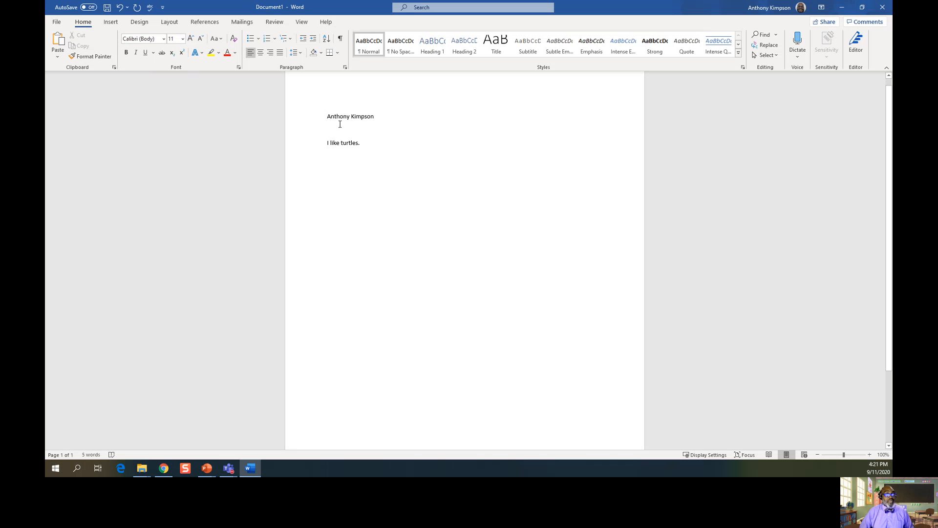
drag(328, 117, 378, 119)
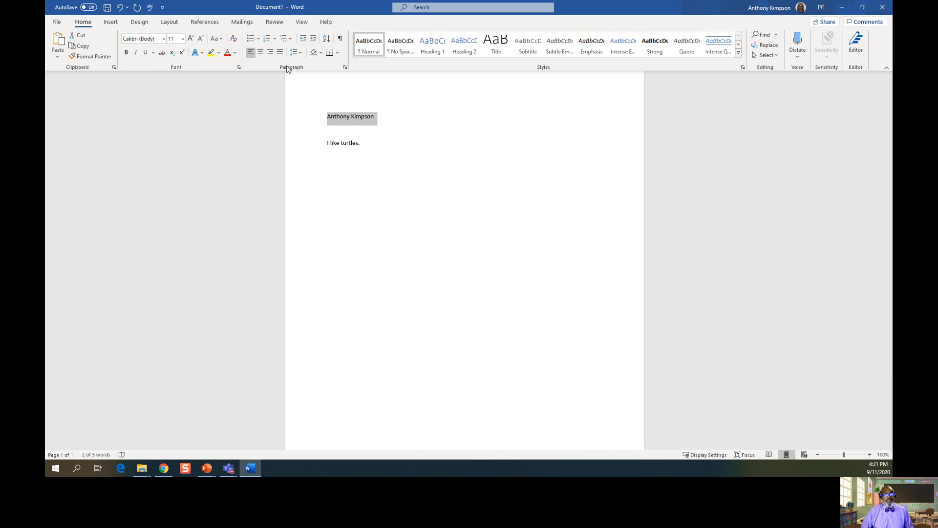
Center the author's name line, then reselect the whole name.
click(261, 56)
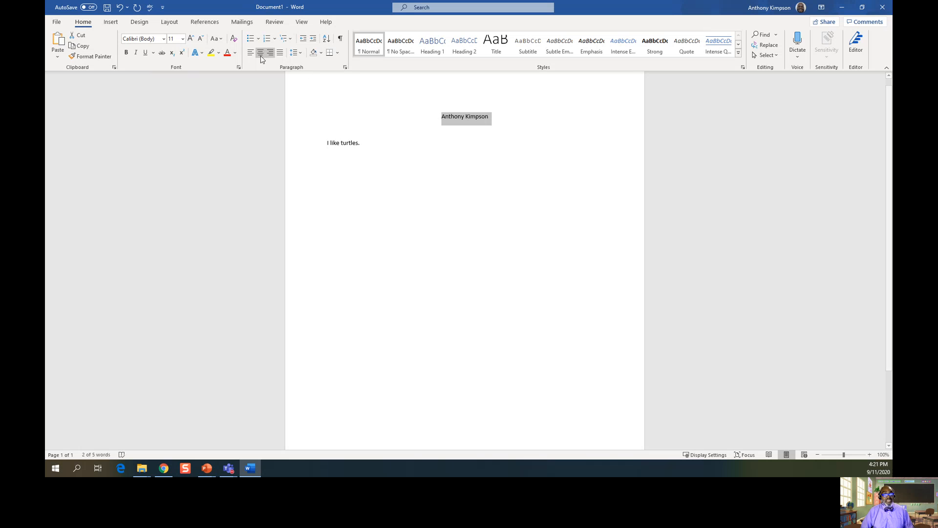
click(432, 117)
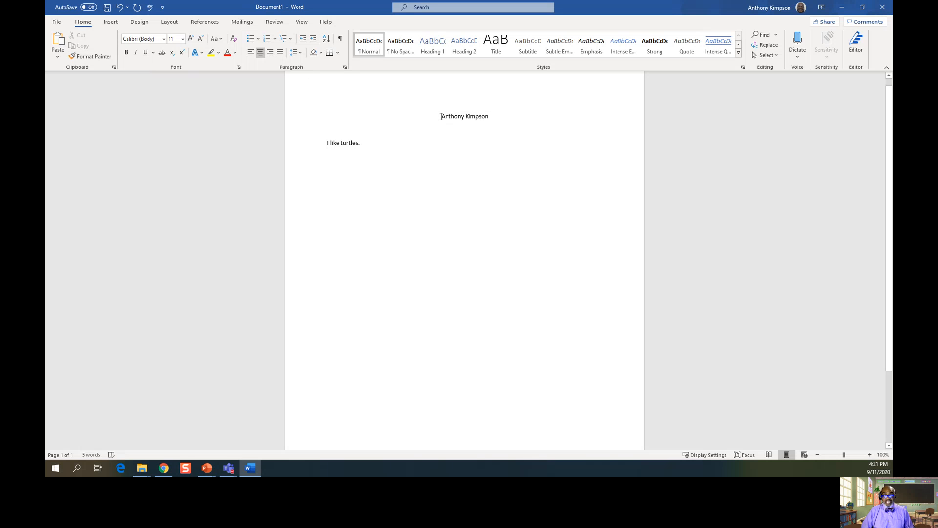
drag(443, 117, 474, 118)
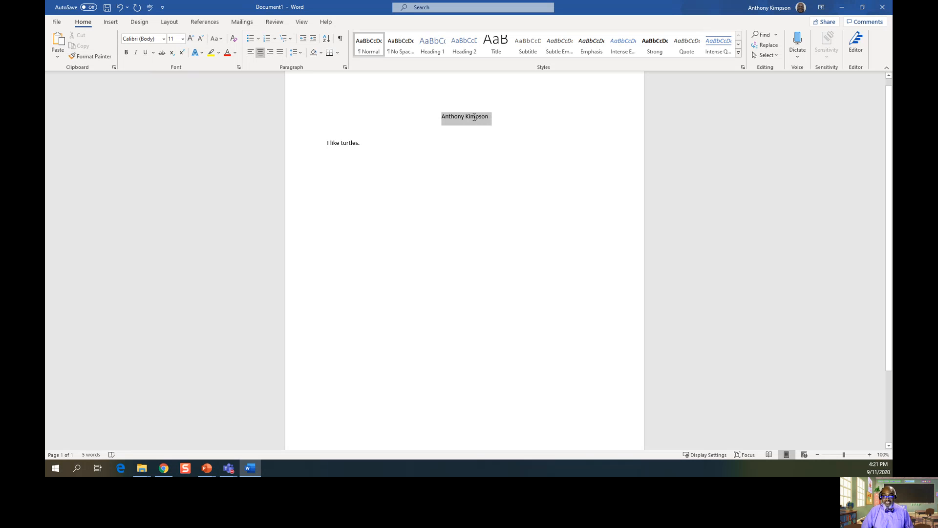
drag(474, 117, 477, 119)
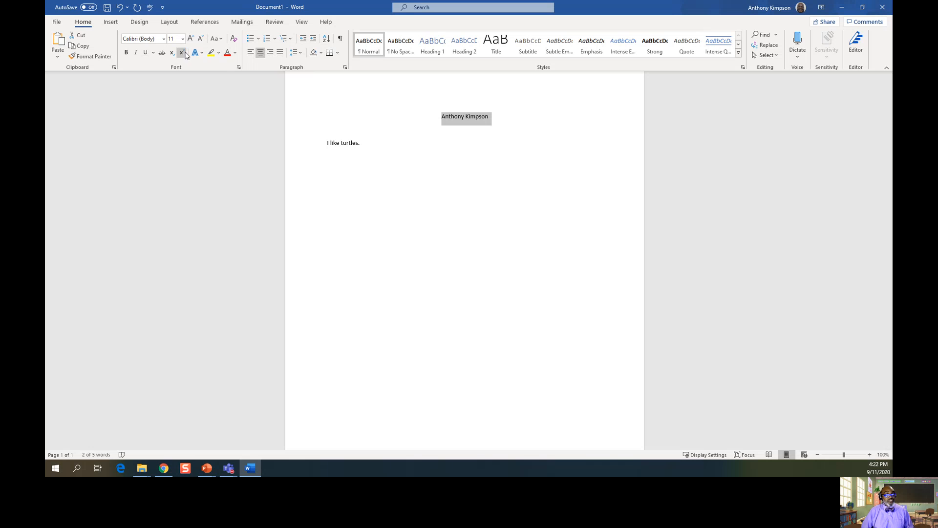
Format the selected name heading in Arial Narrow at 36 point.
click(164, 39)
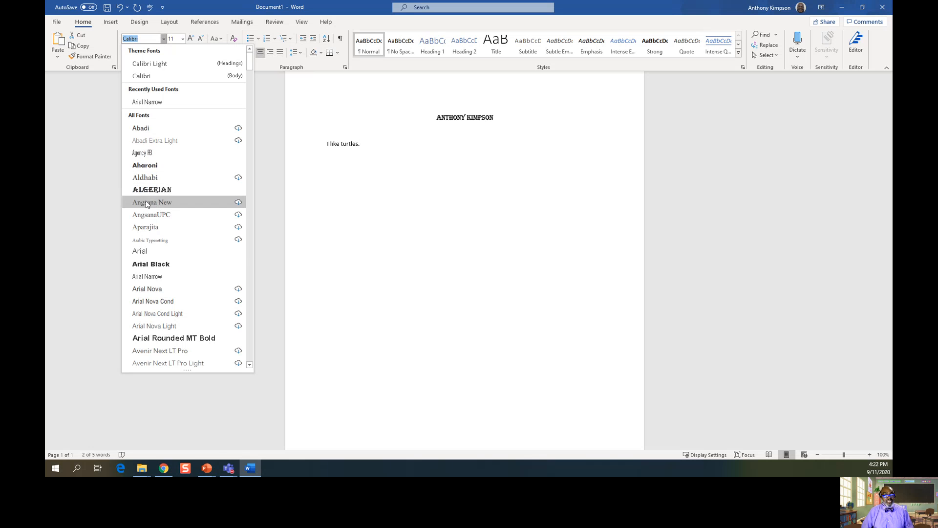
click(148, 276)
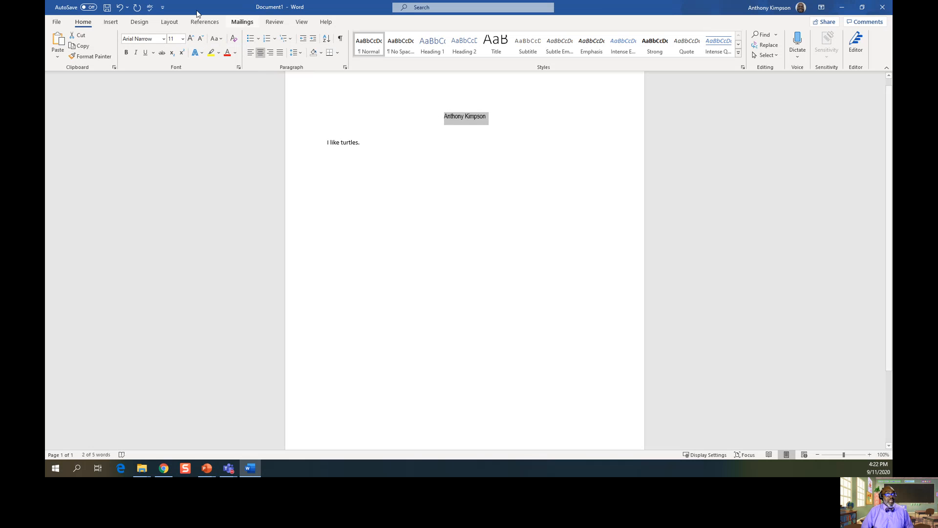
click(182, 39)
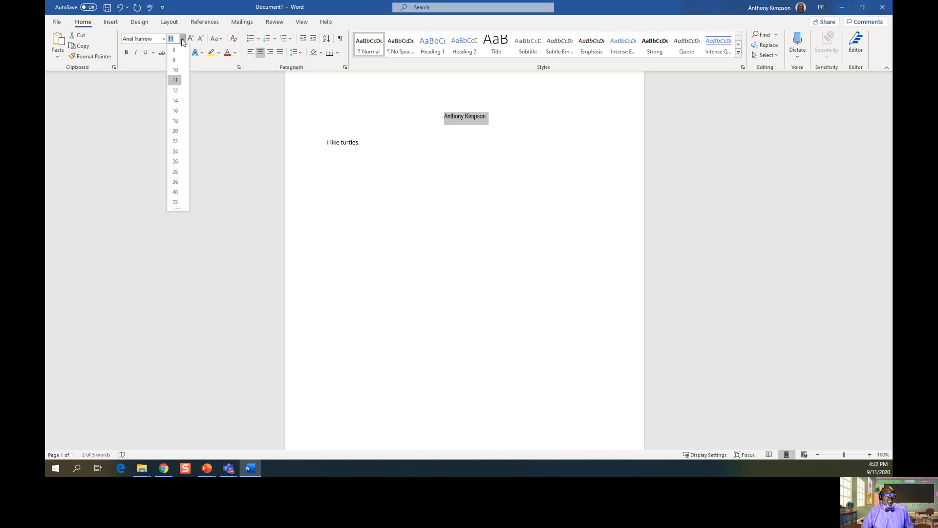
click(176, 182)
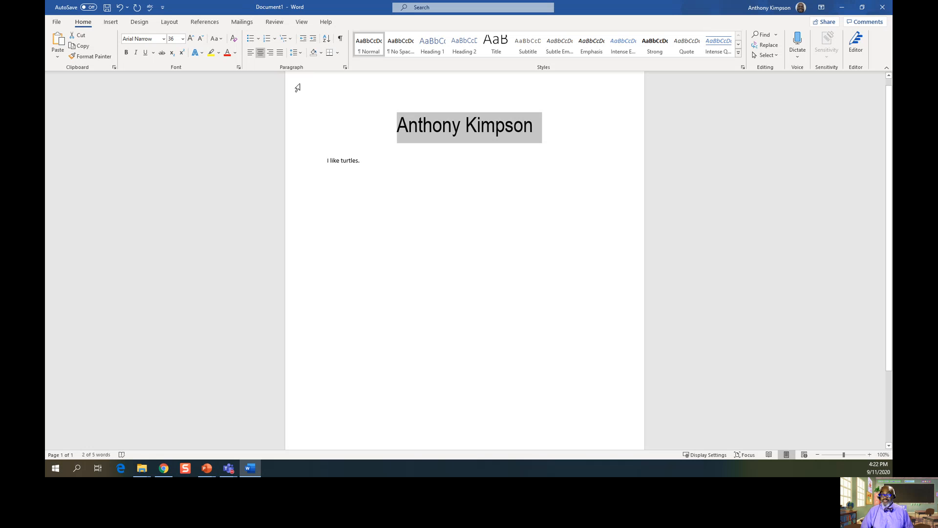
Set the name heading's font color to blue, then deselect it.
click(235, 53)
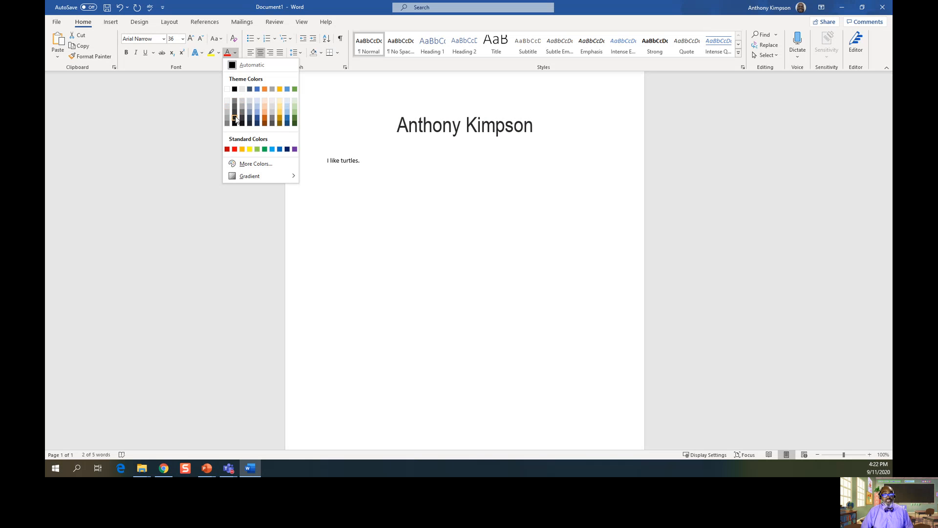
click(280, 149)
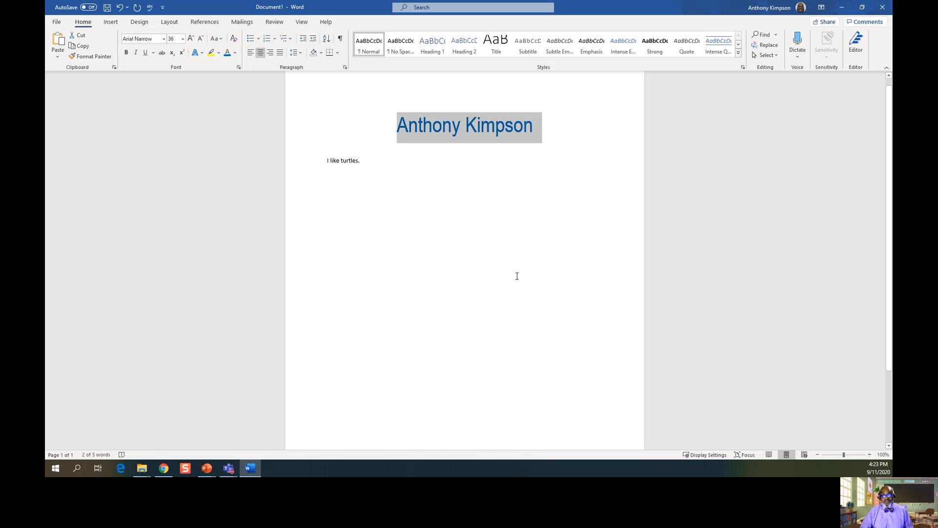
click(538, 321)
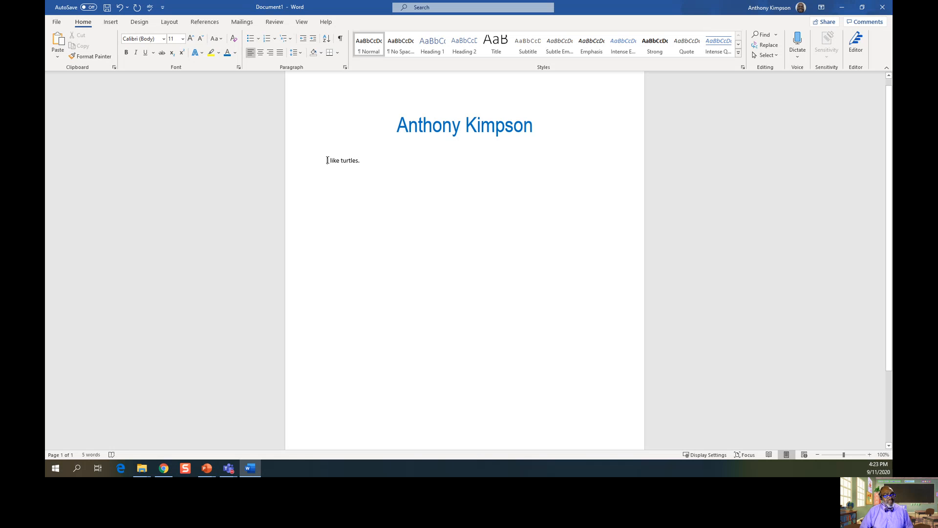
Copy 'I like turtles.' and add blank lines after it.
drag(327, 160, 362, 159)
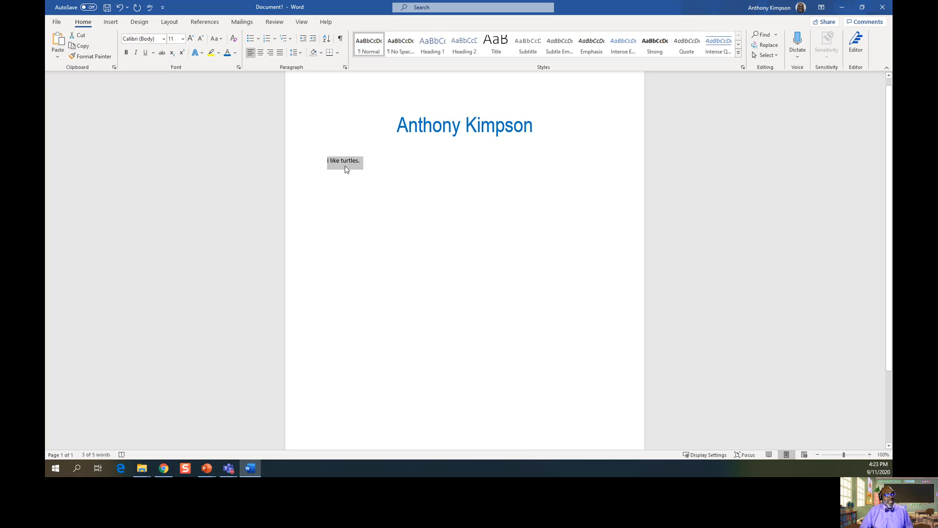
click(87, 48)
click(455, 177)
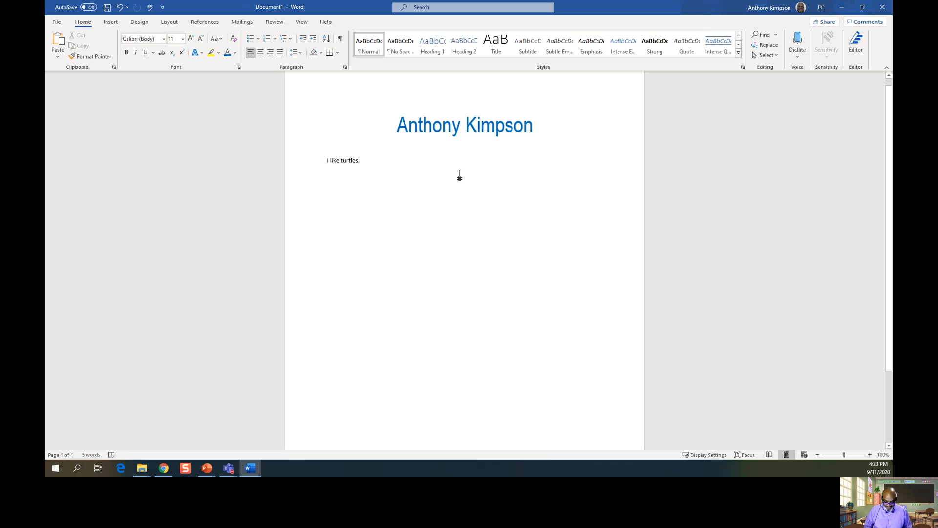
key(Return)
key(Return)
key(Return)
key(Return)
key(Return)
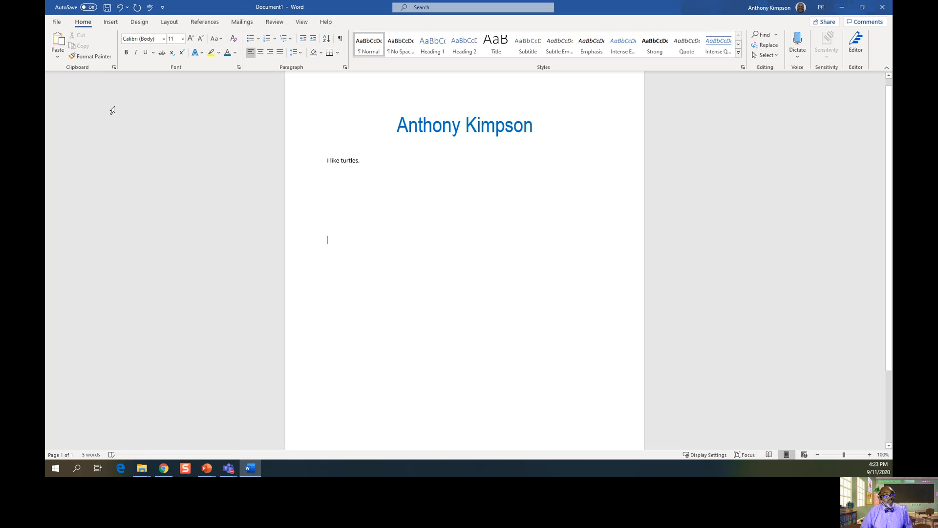
Paste the sentence as Keep Text Only, then cut the pasted copy back out.
click(59, 58)
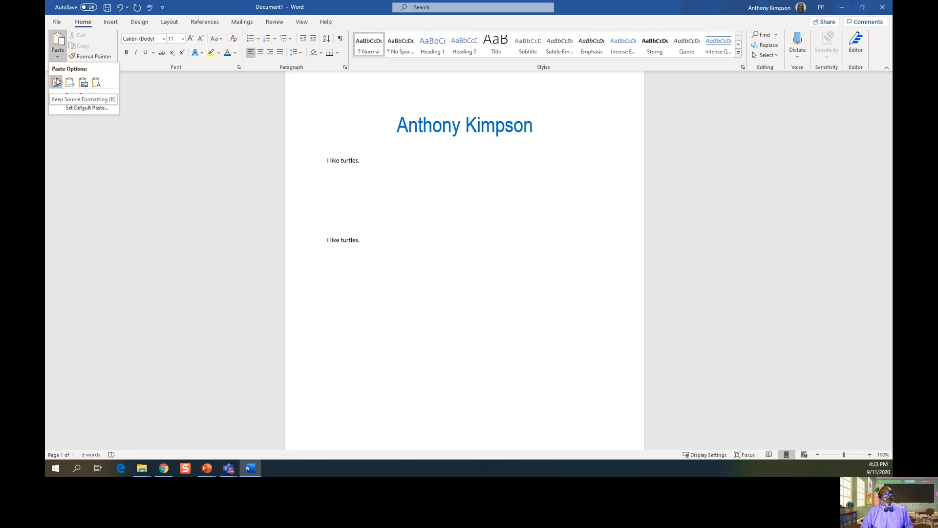
click(96, 86)
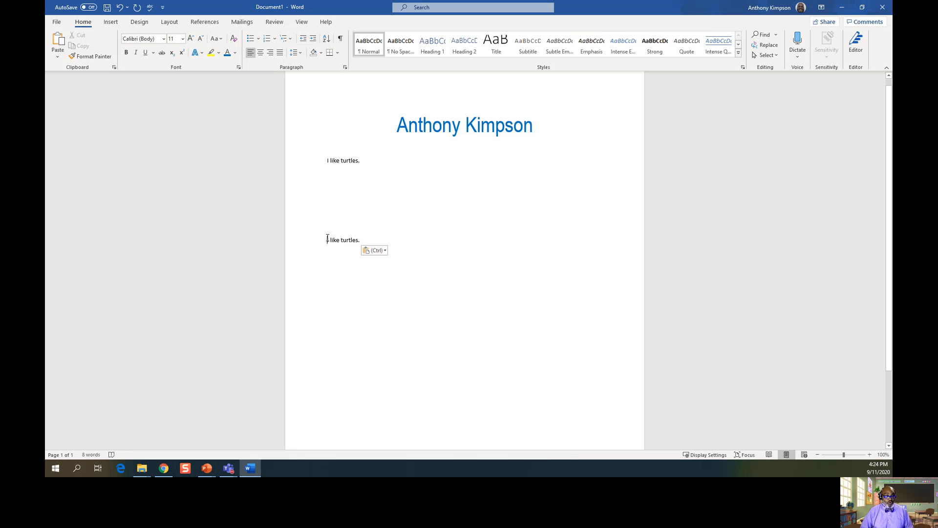
drag(326, 238, 360, 237)
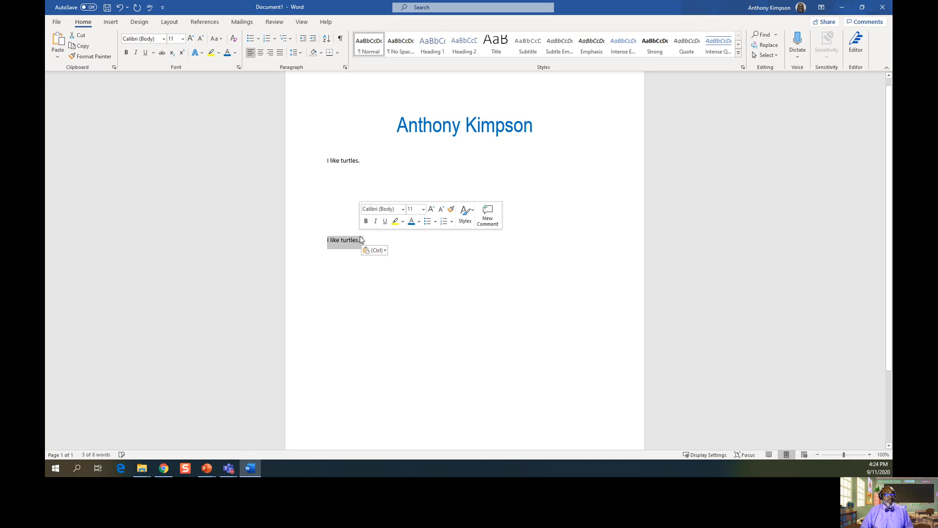
click(79, 35)
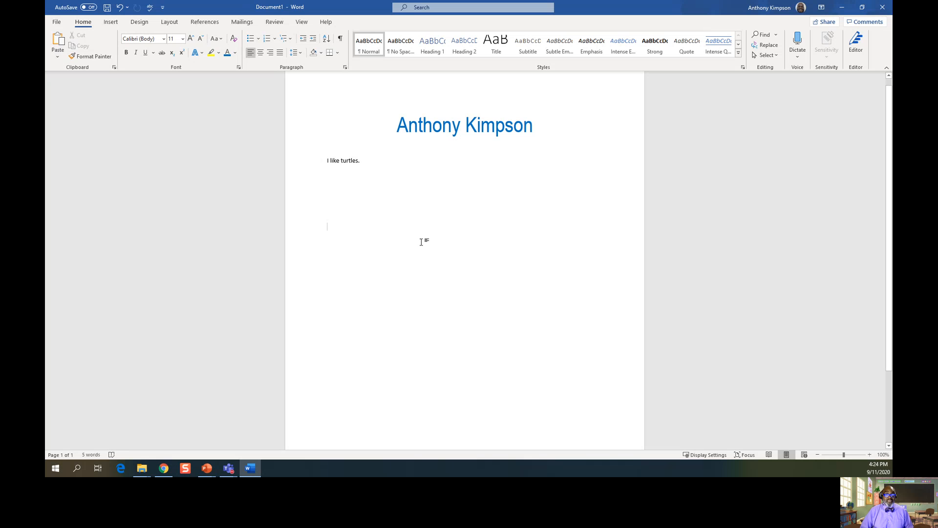
Paste 'I like turtles.' as text only on the empty line below the first.
right_click(334, 226)
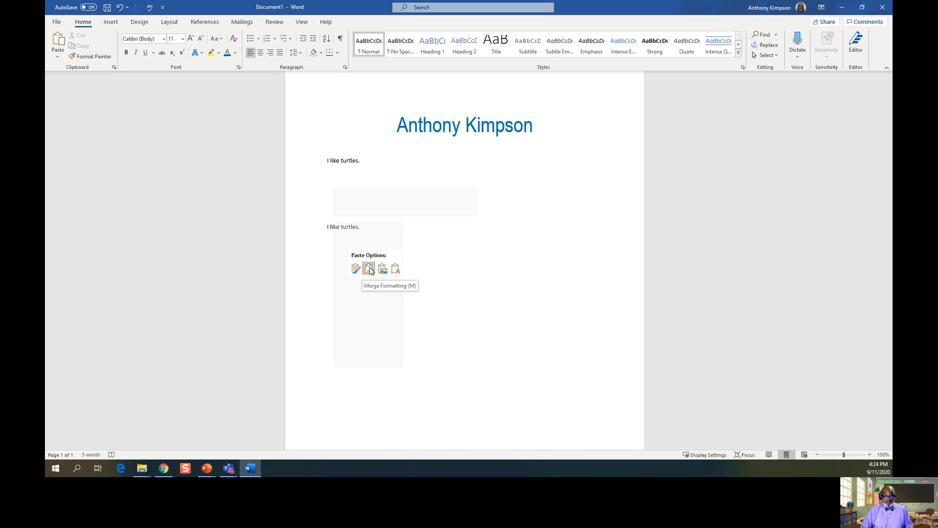
click(395, 269)
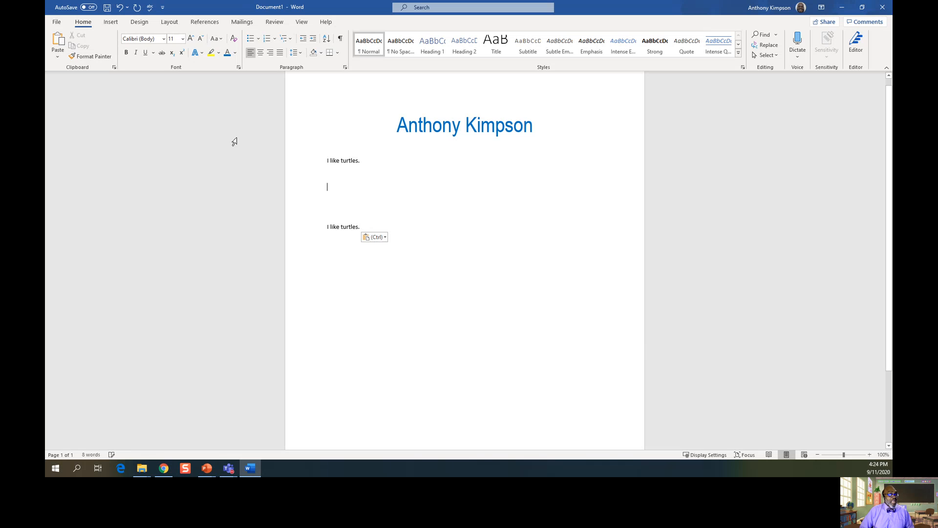
Insert the Hello cartoon picture from the Desktop folder via Pictures > This Device.
click(112, 22)
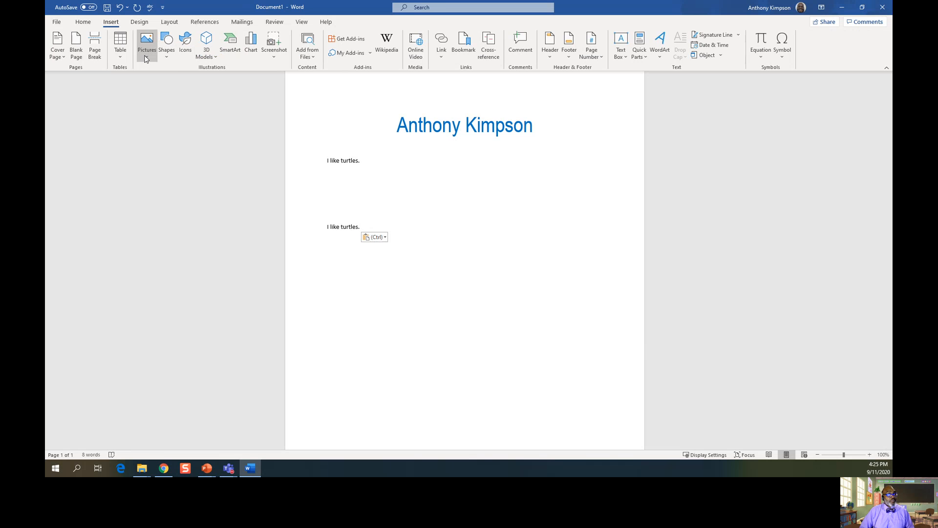
click(146, 58)
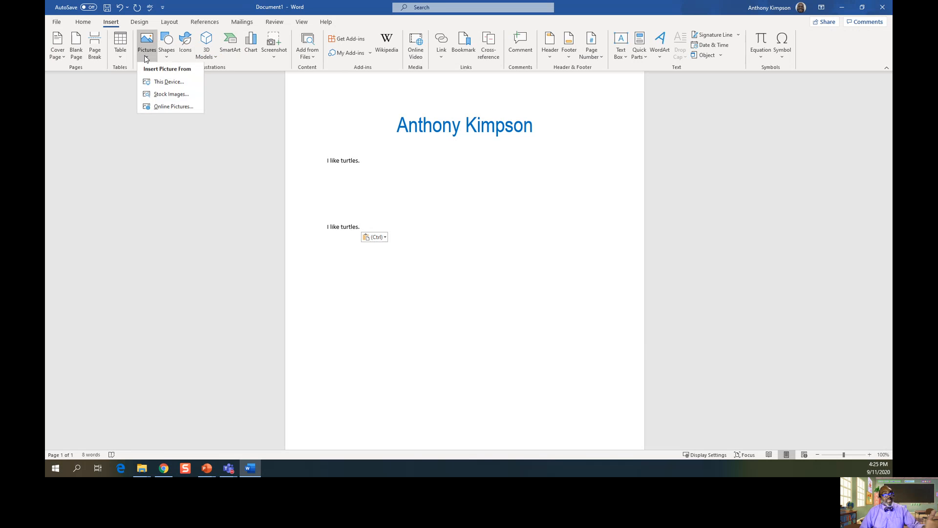
click(161, 82)
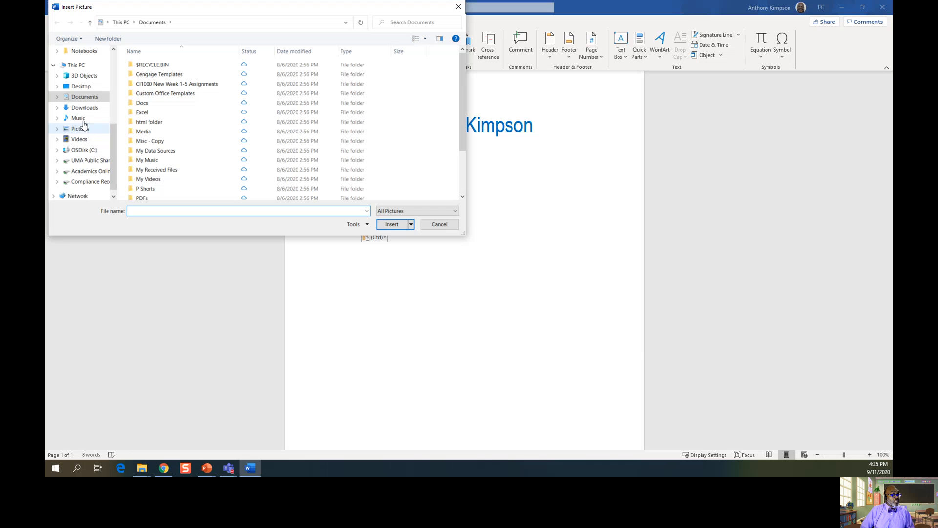
click(82, 87)
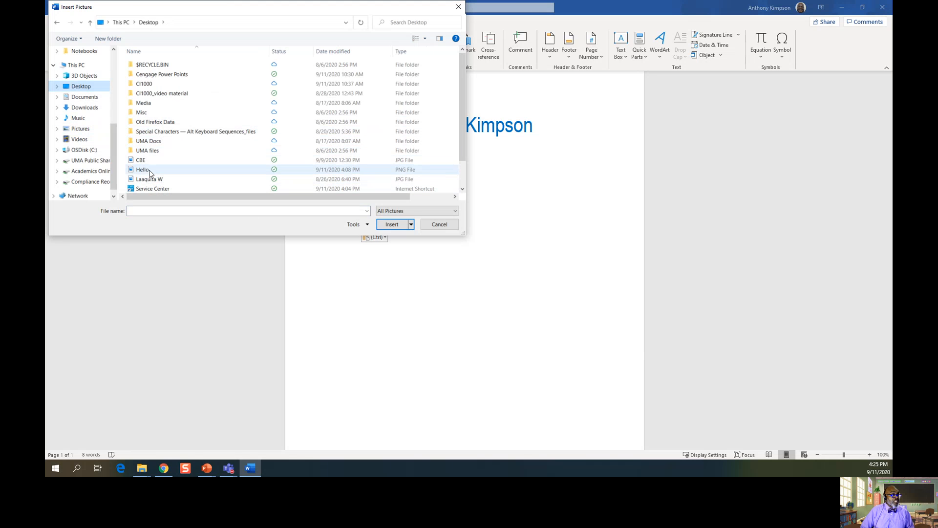
click(148, 170)
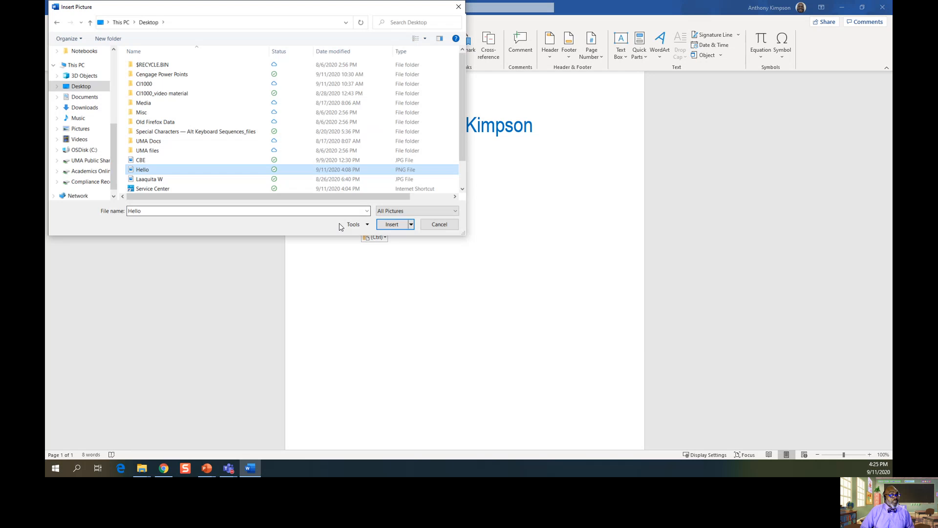
click(384, 226)
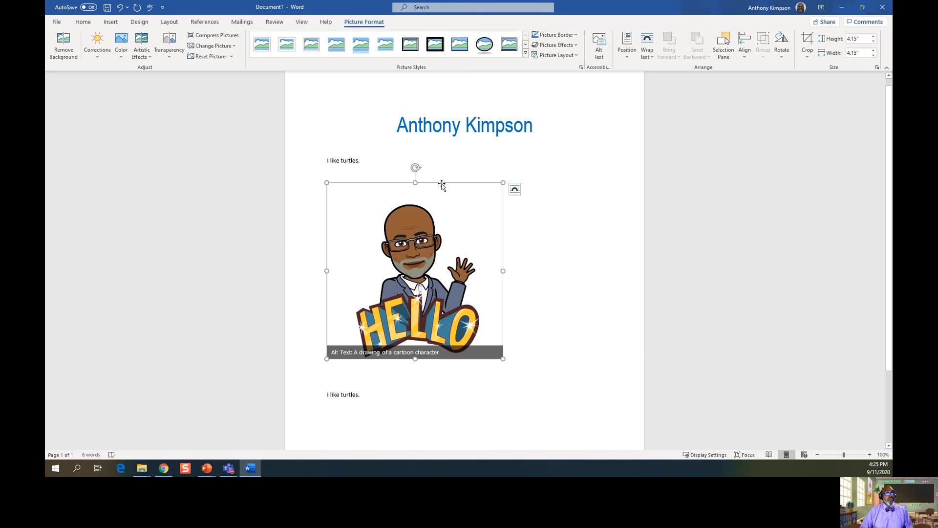
Move the Hello picture under 'I like turtles.' and shrink it from 4.15" to 2.35" square.
drag(442, 185, 432, 216)
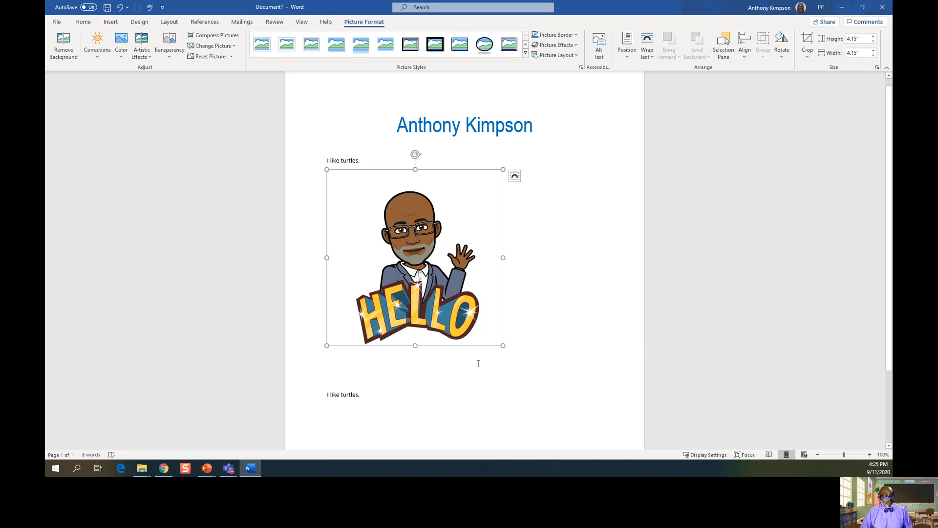
drag(503, 346, 428, 269)
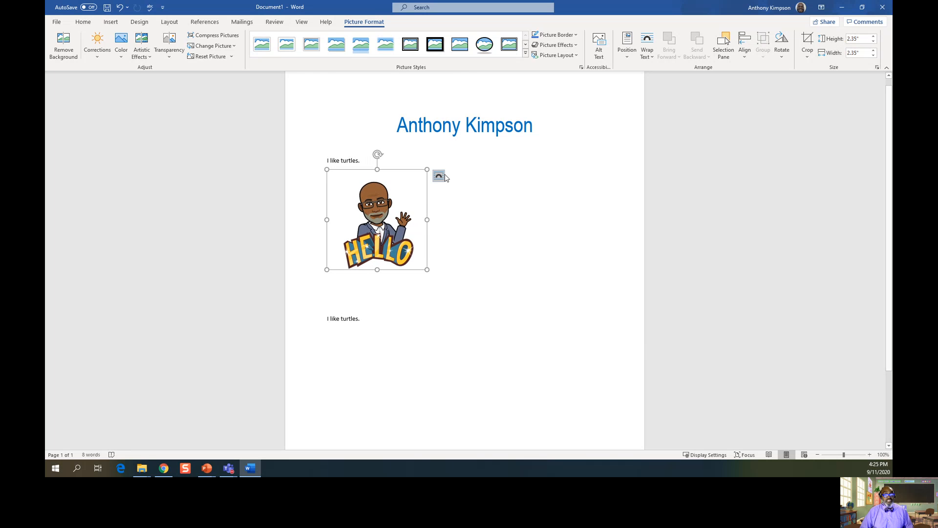